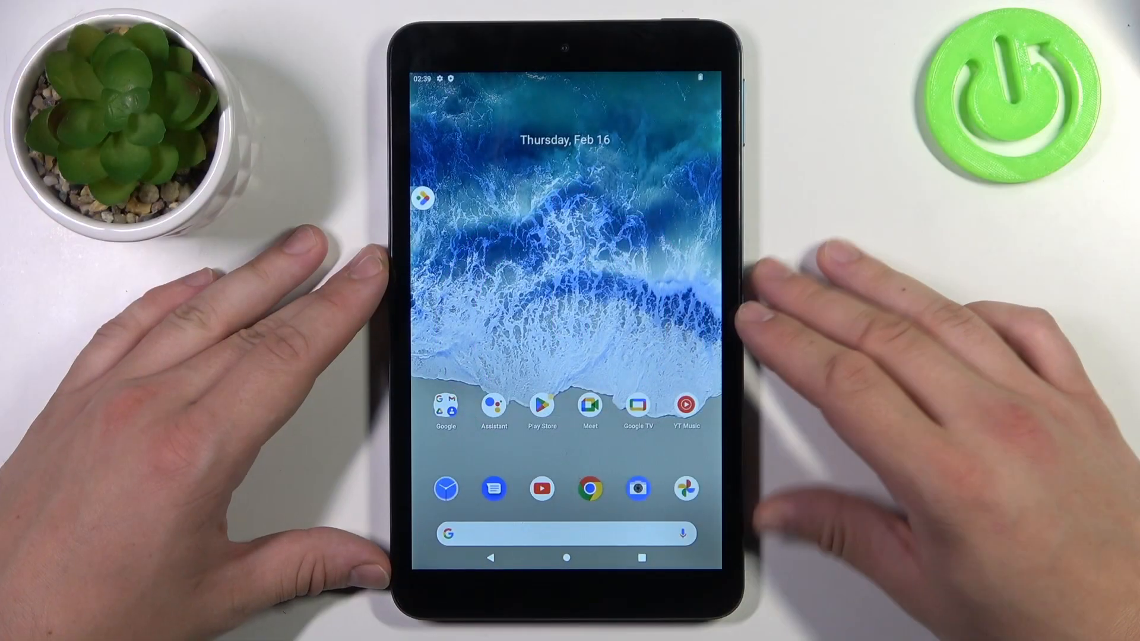
- Reach the Display page of the tablet's Settings app from the home screen
drag(637, 383, 637, 178)
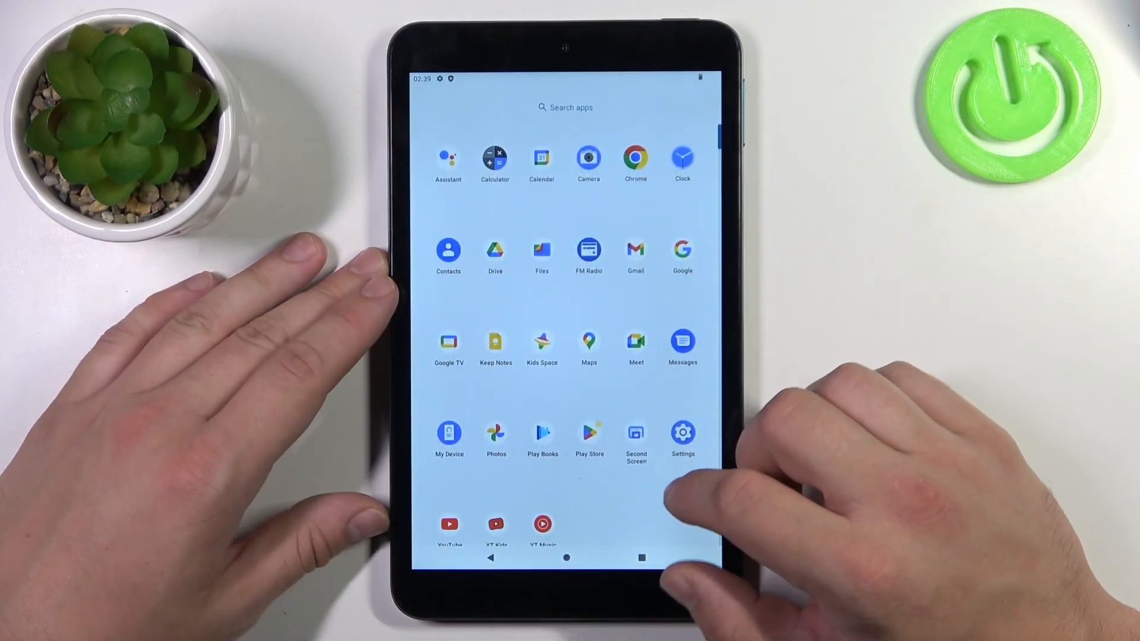
click(683, 434)
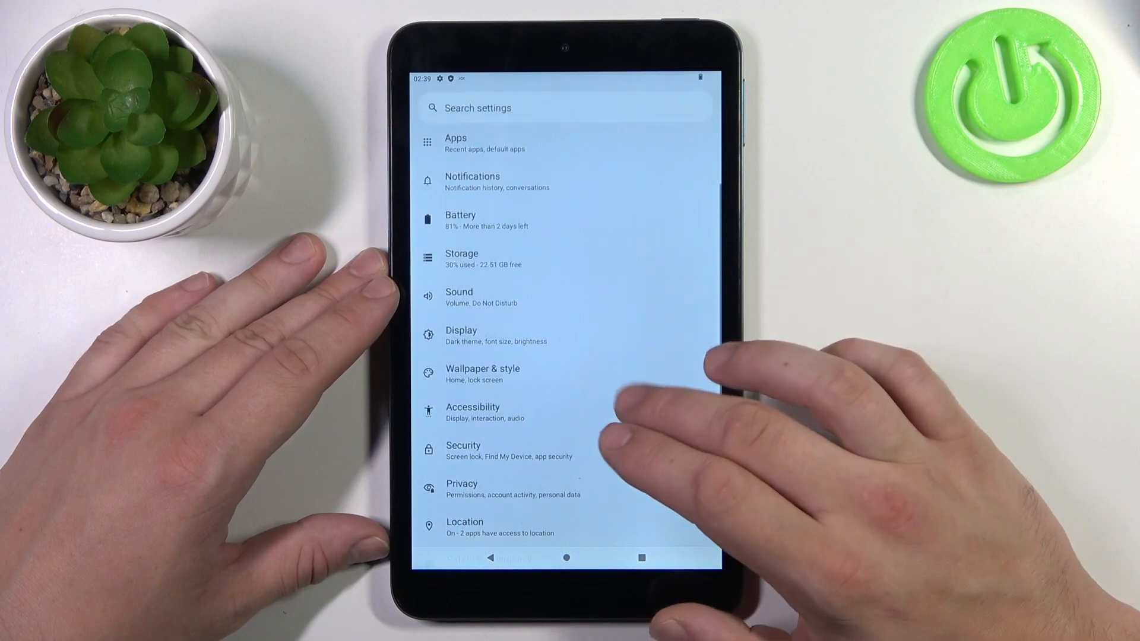
click(535, 326)
mouse_move(642, 507)
mouse_down()
mouse_move(641, 352)
mouse_move(642, 517)
mouse_up()
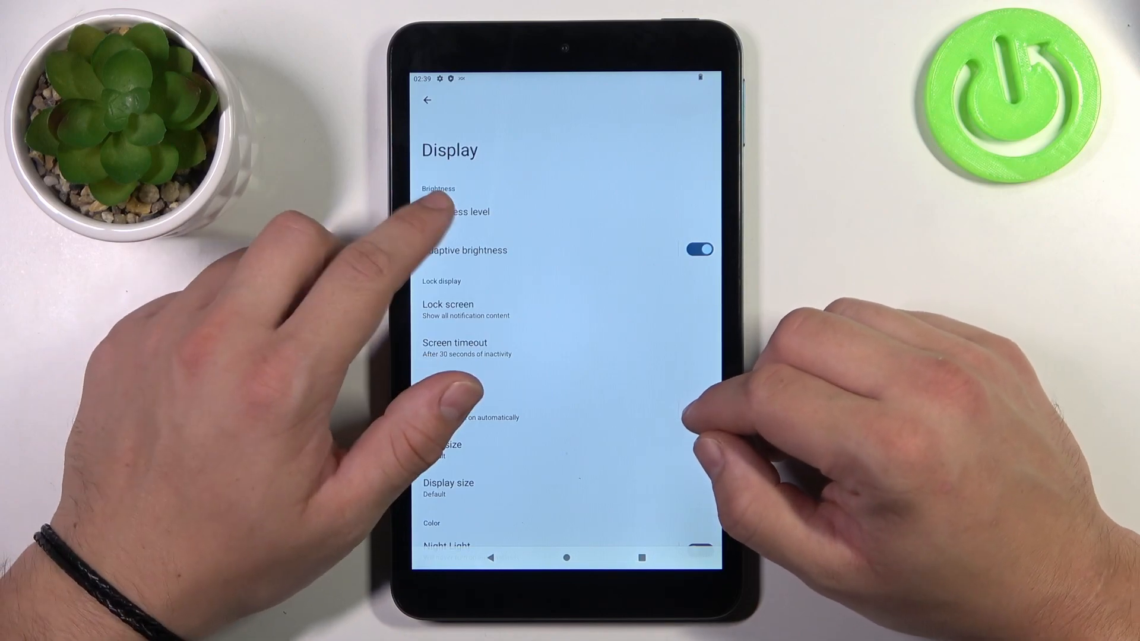
- Raise the brightness slider to 80% and switch adaptive brightness off
click(456, 217)
mouse_move(571, 105)
mouse_down()
mouse_move(650, 104)
mouse_move(602, 105)
mouse_up()
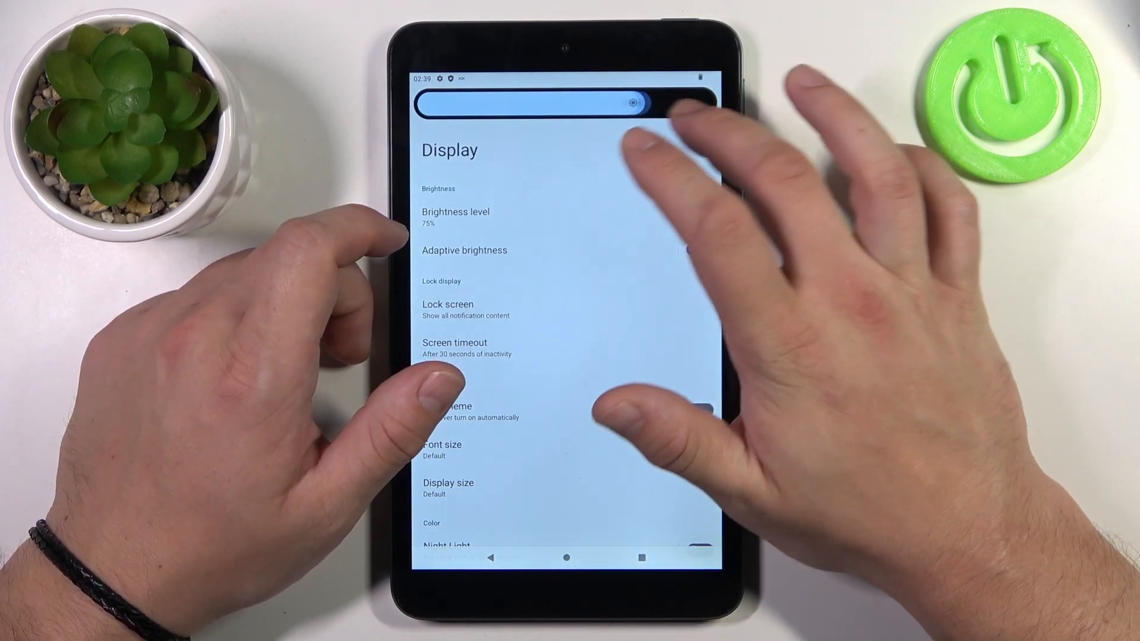
click(699, 250)
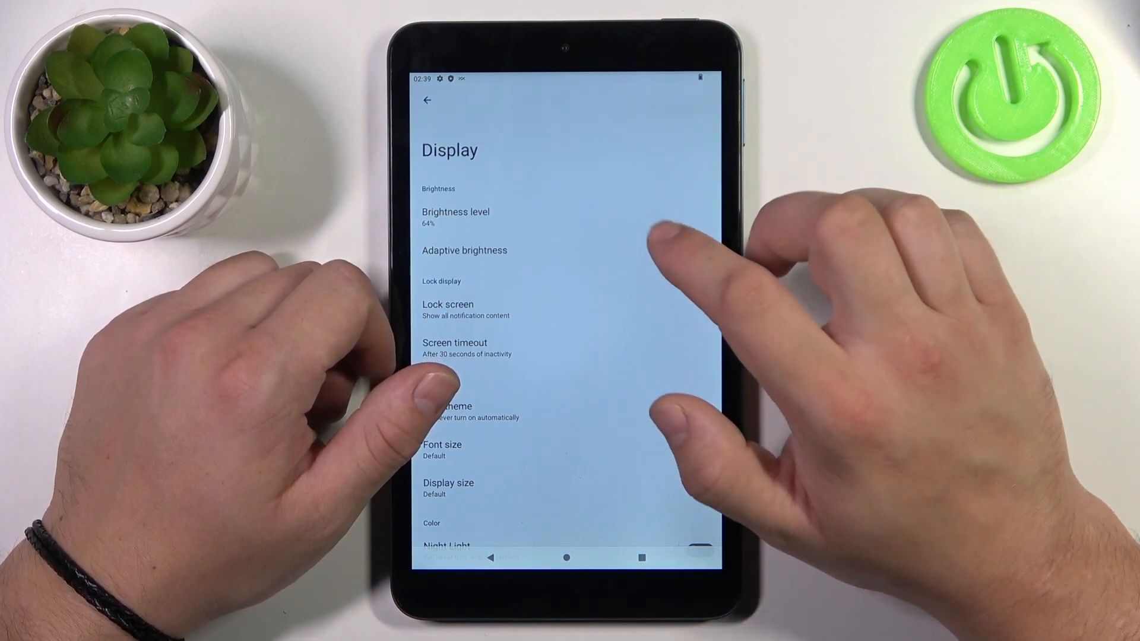
click(456, 217)
drag(570, 105, 647, 104)
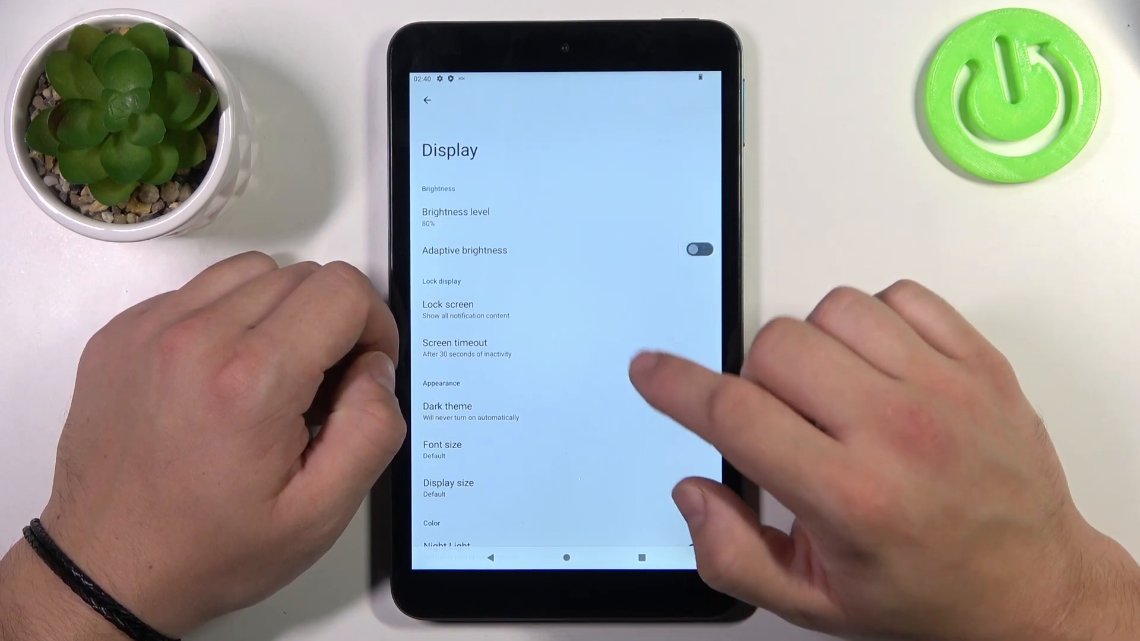
click(499, 347)
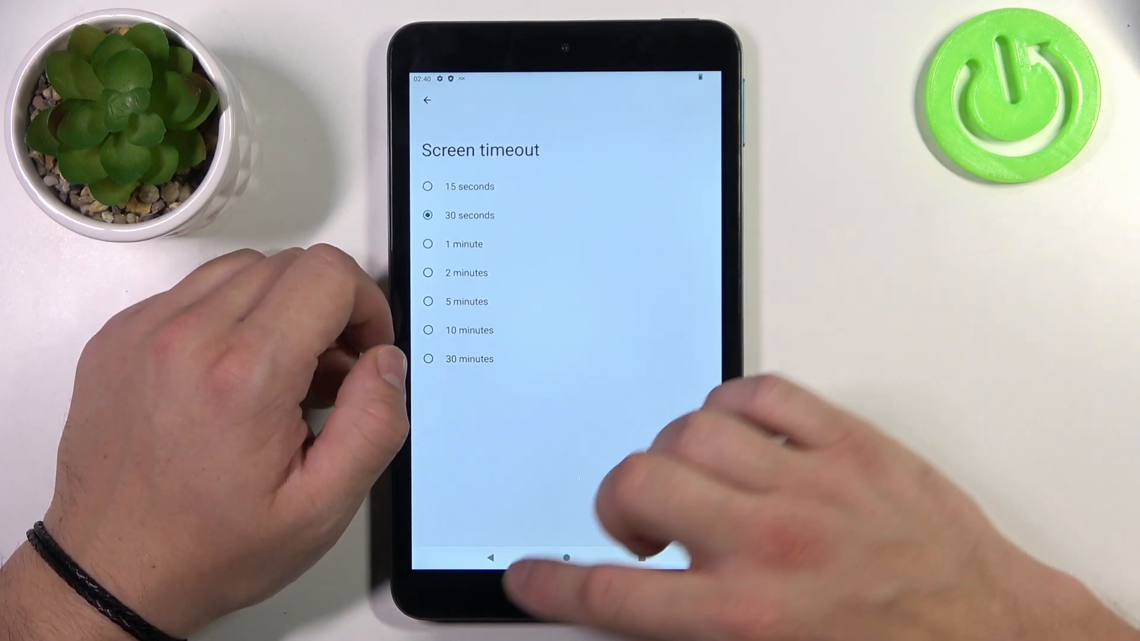
click(491, 558)
click(500, 307)
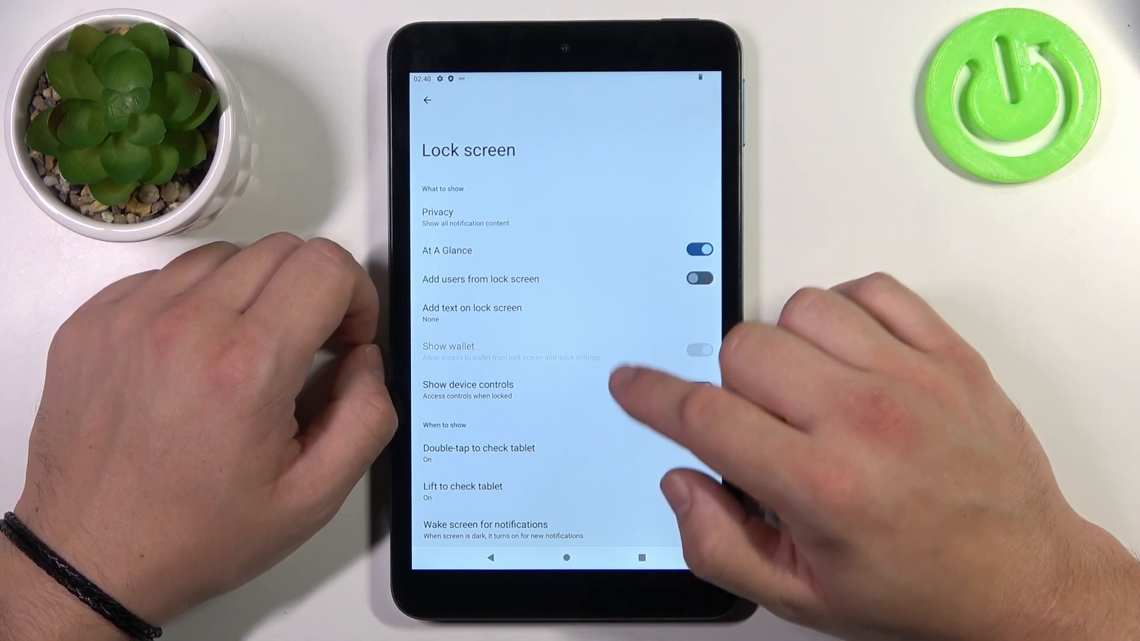
click(699, 390)
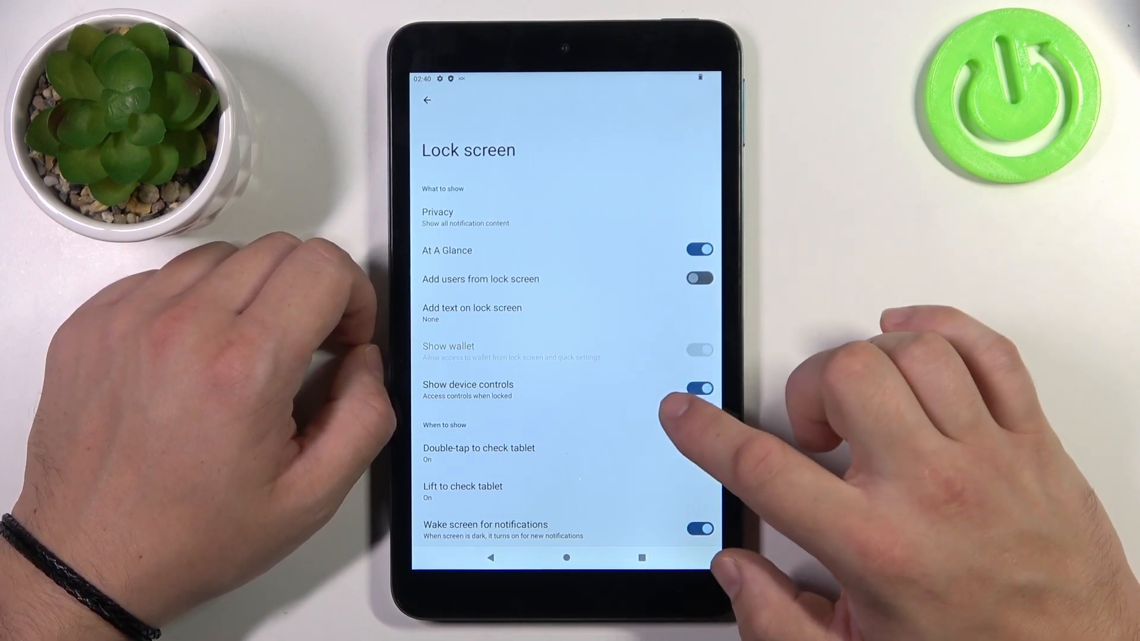
scroll(660, 481, down, 2)
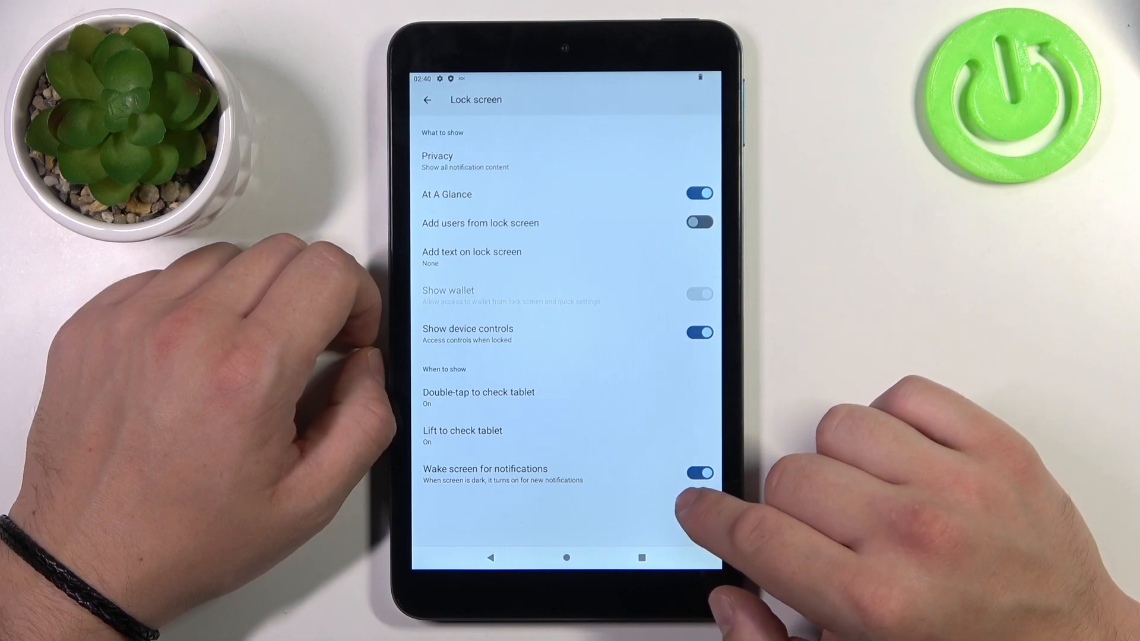
- Choose a 30-minute screen timeout from the timeout list
click(491, 558)
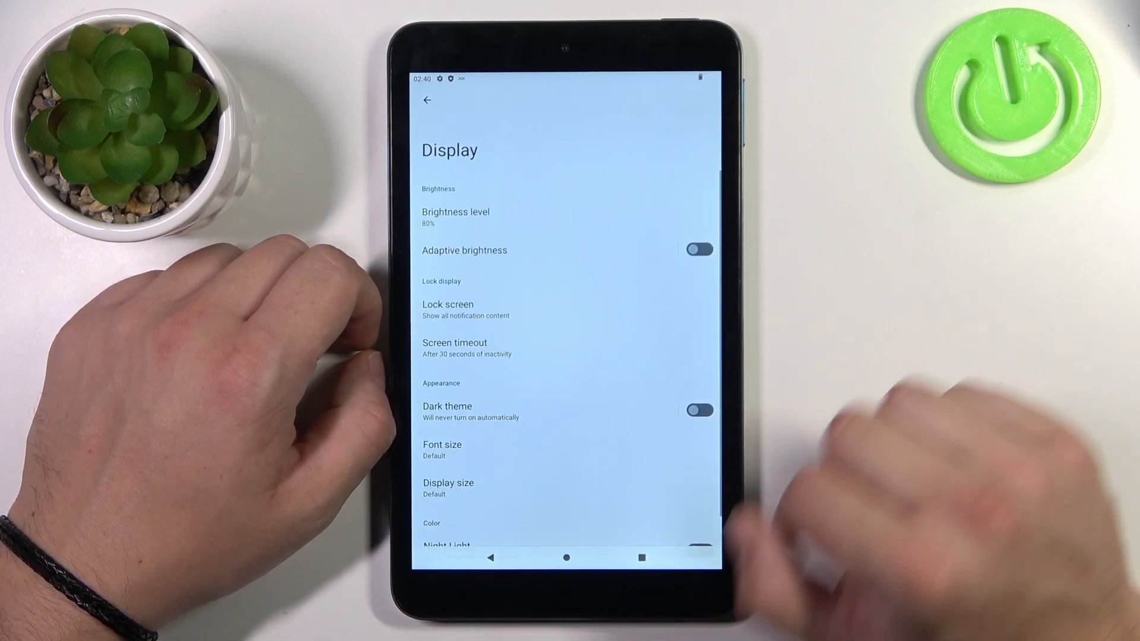
click(500, 348)
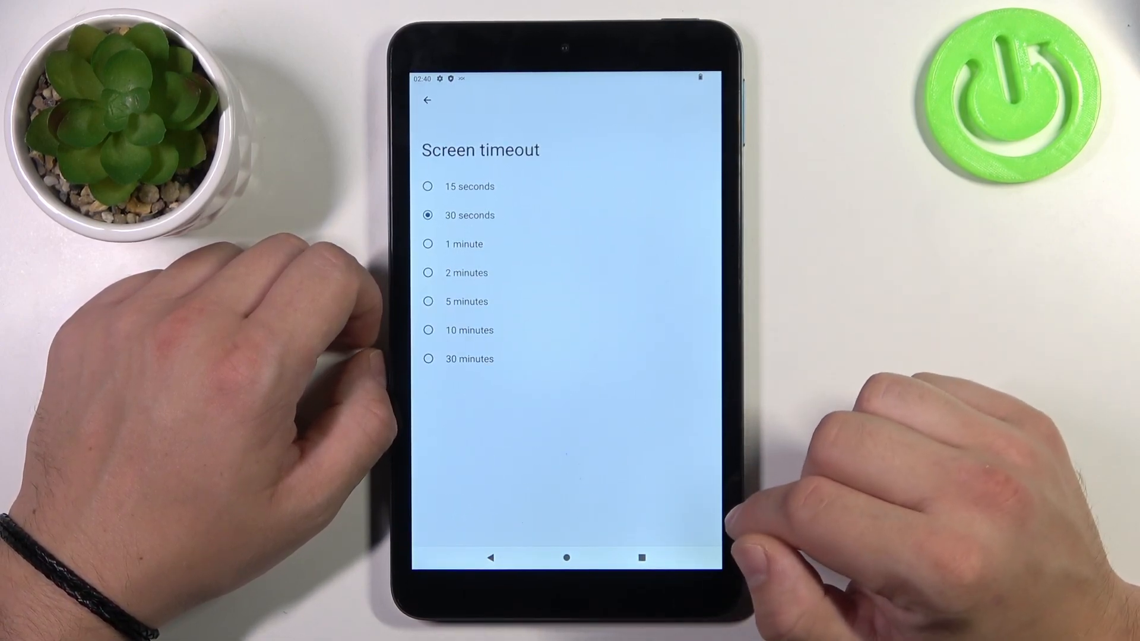
click(469, 358)
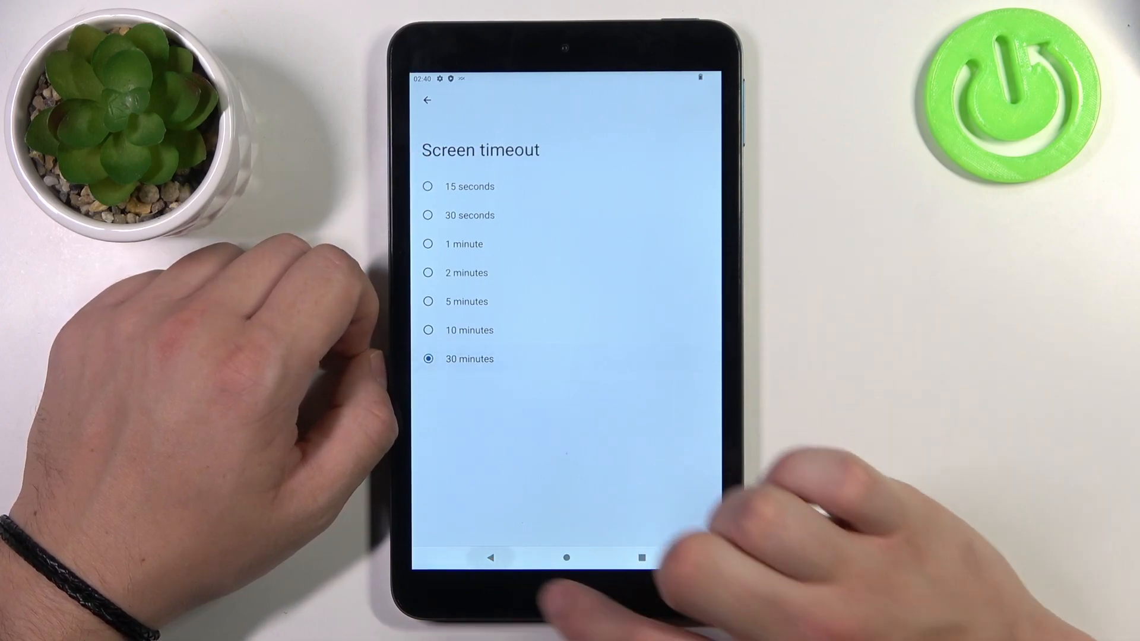
scroll(659, 427, down, 3)
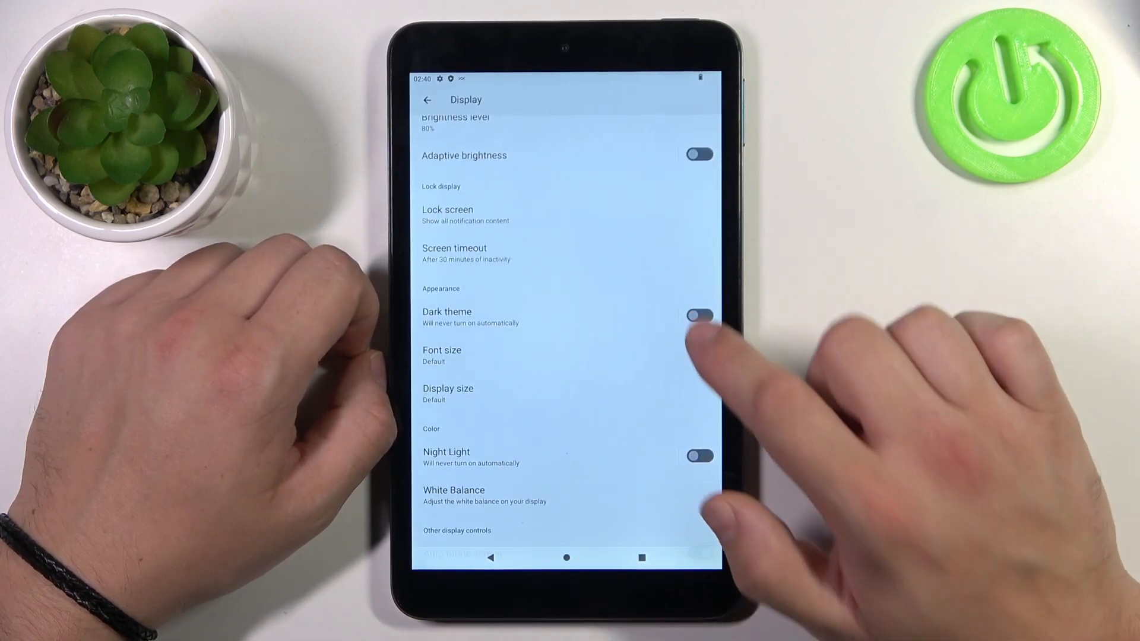
- Try the Dark theme toggle and view its settings page without keeping changes
click(700, 316)
click(490, 316)
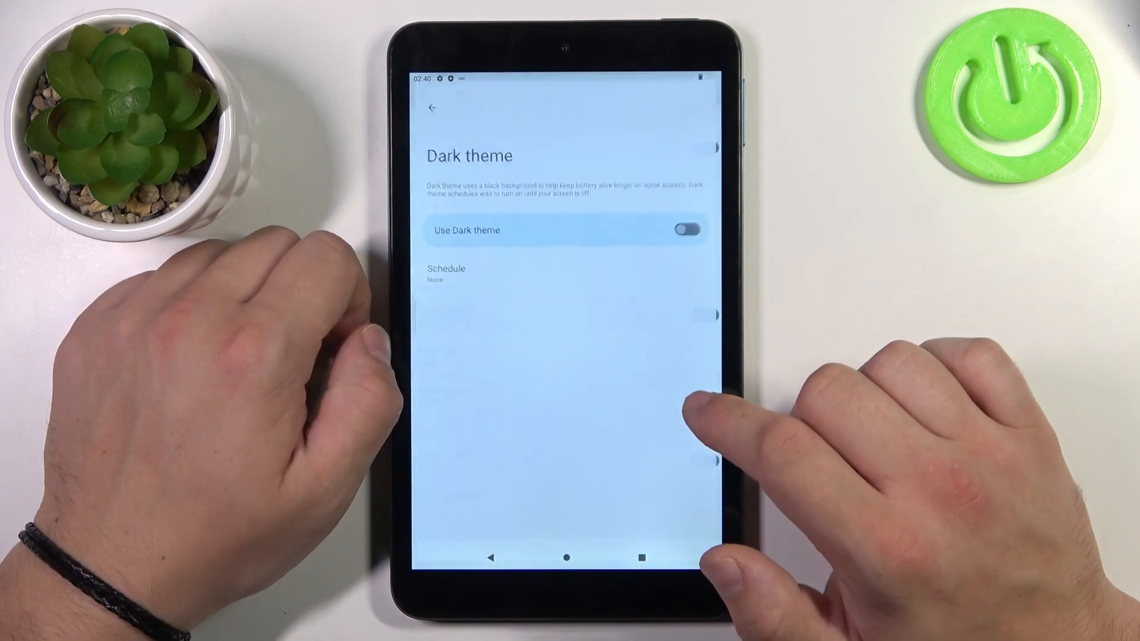
click(490, 558)
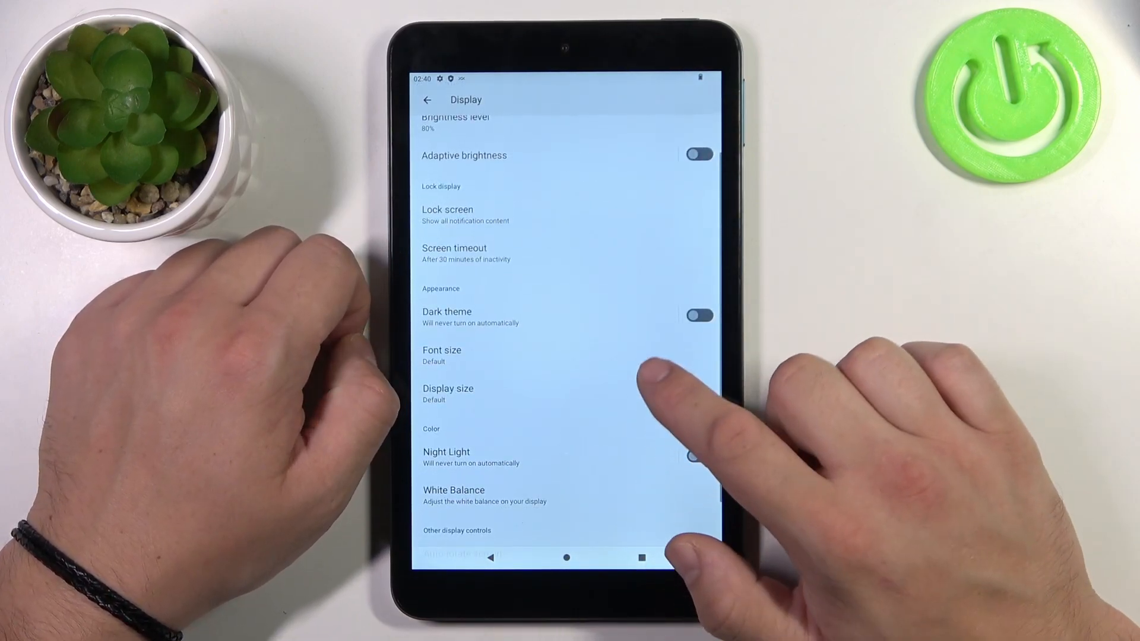
click(463, 355)
mouse_move(535, 443)
mouse_down()
mouse_move(606, 442)
mouse_move(535, 443)
mouse_up()
click(490, 557)
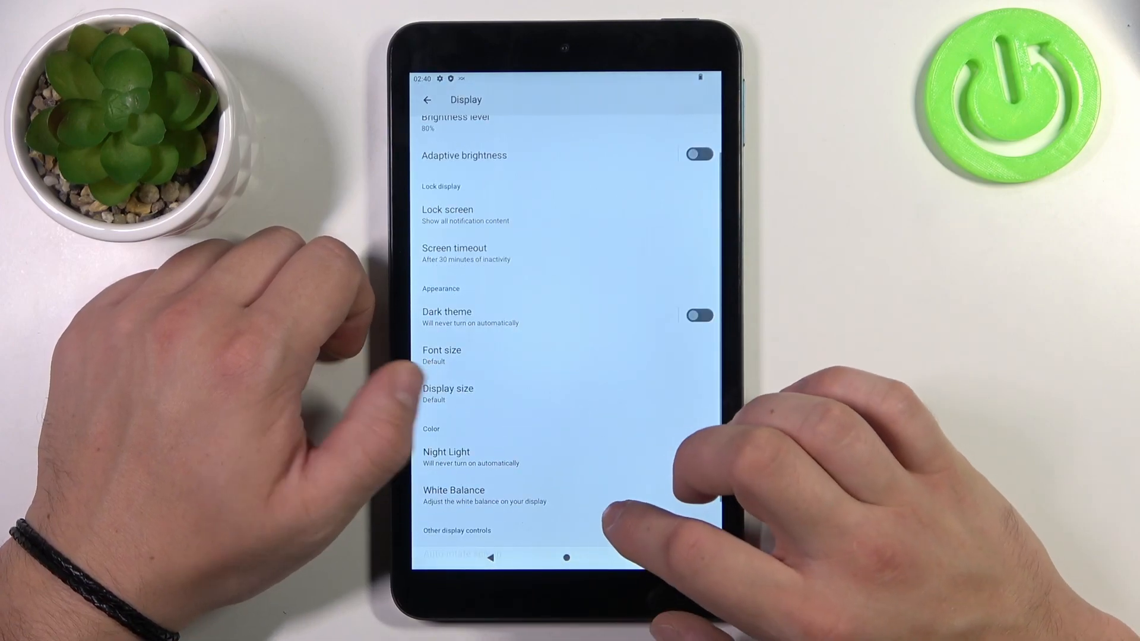
click(447, 389)
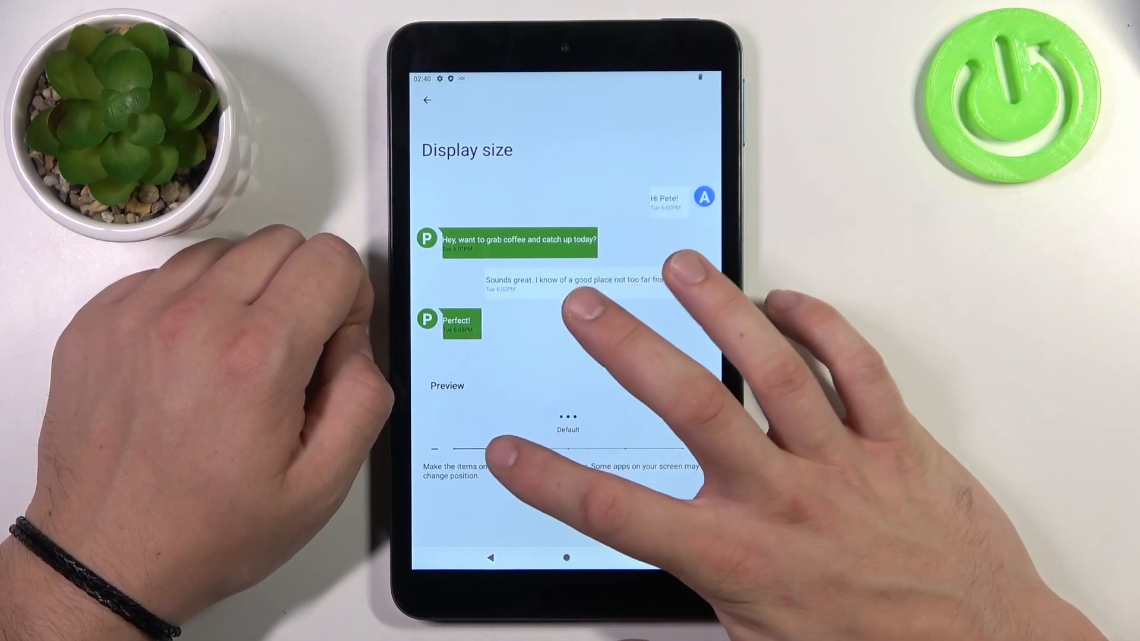
click(490, 557)
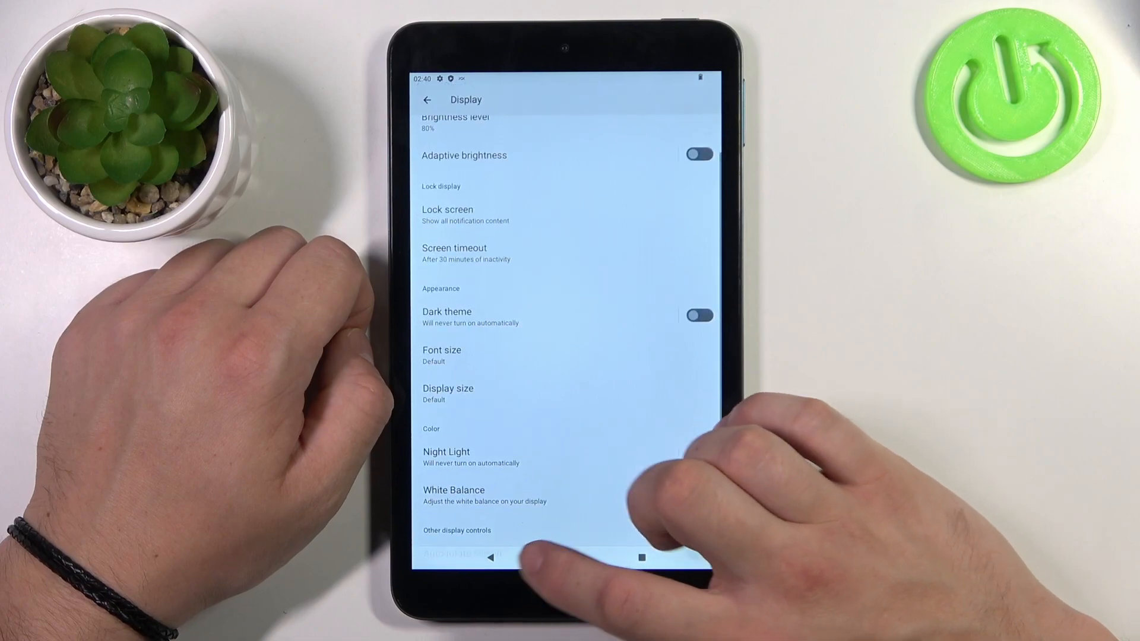
click(660, 456)
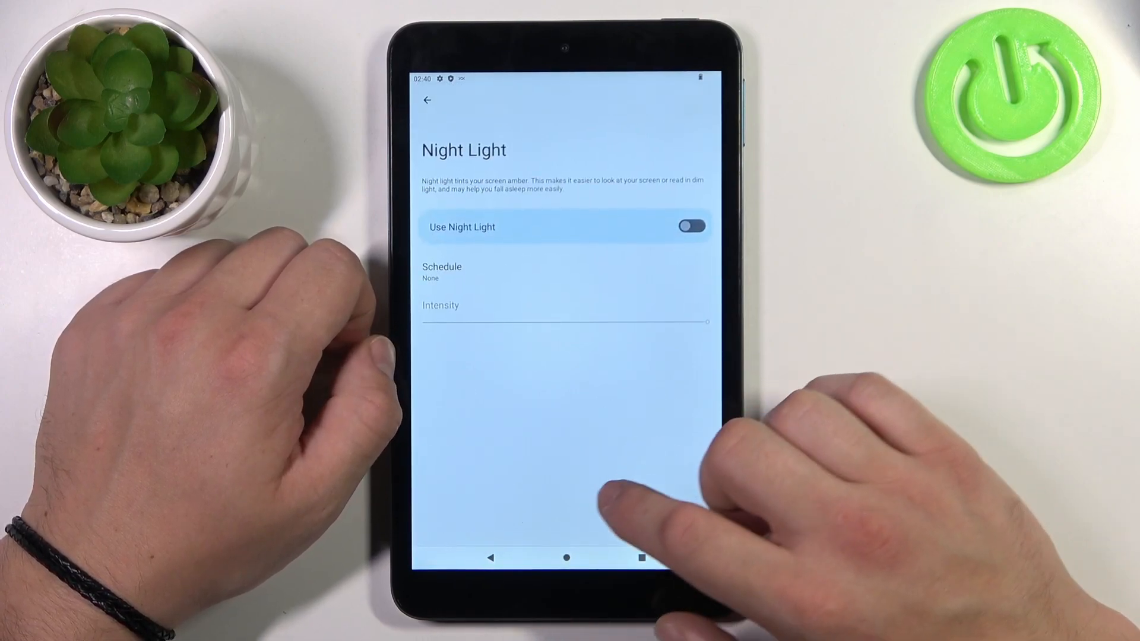
click(691, 226)
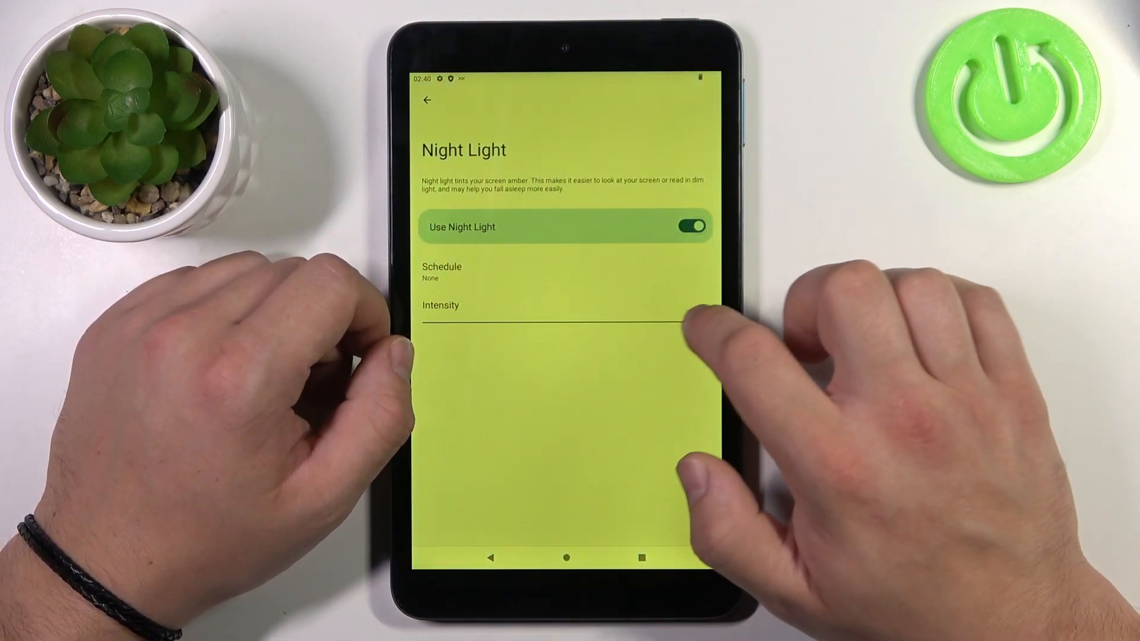
drag(685, 321, 703, 321)
click(692, 227)
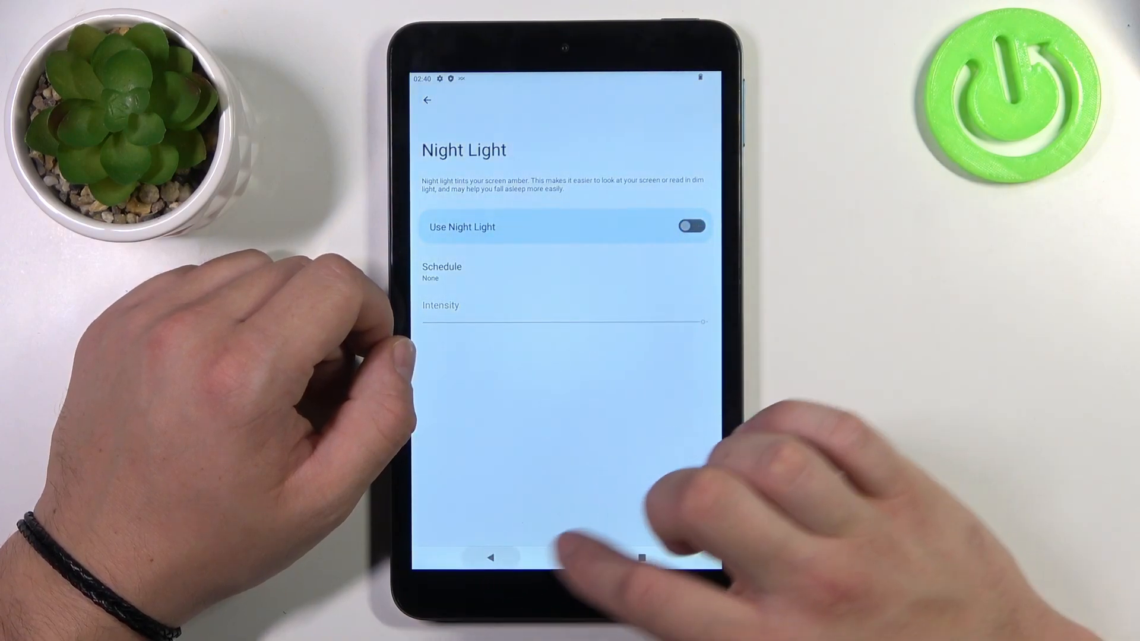
click(491, 558)
- Review the White Balance and Screen saver pages, including when the screen saver starts, unchanged
click(570, 437)
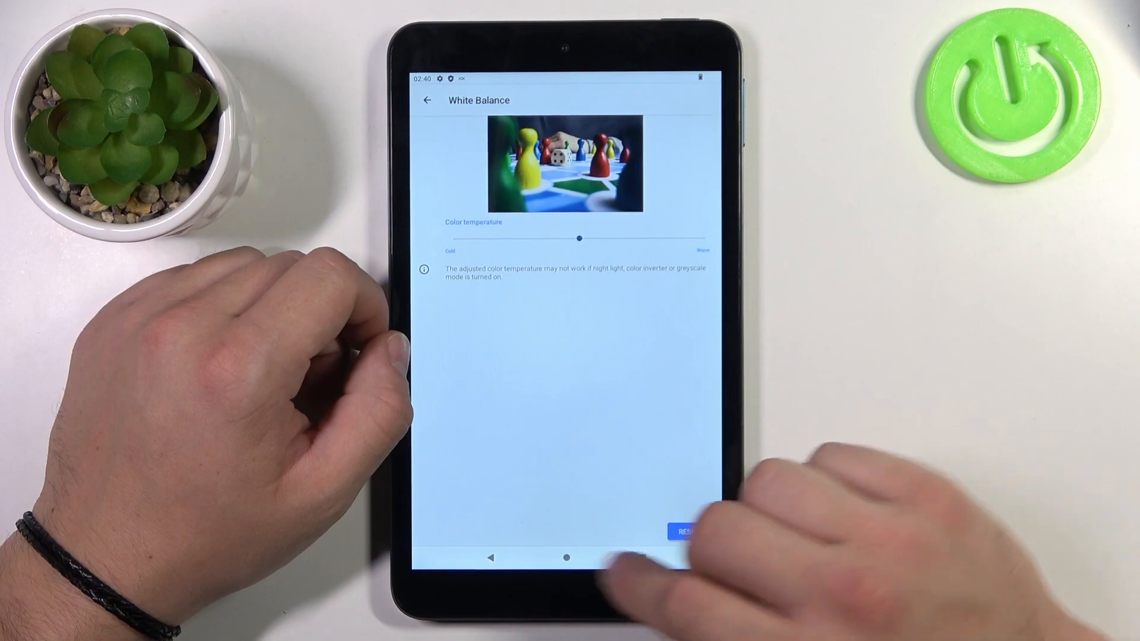
click(491, 557)
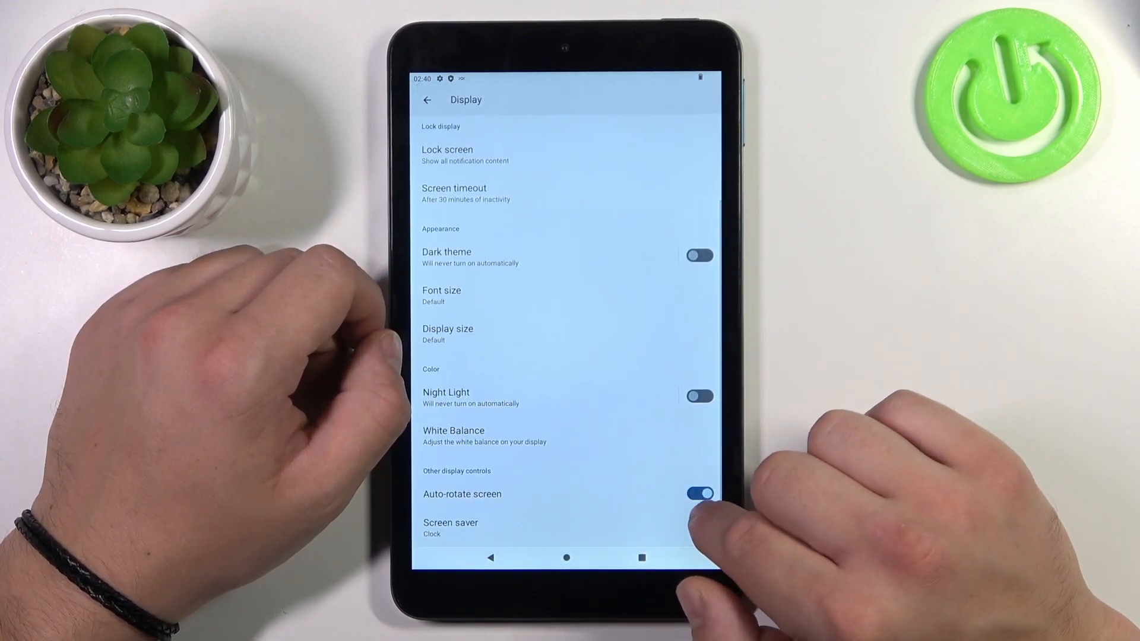
click(553, 527)
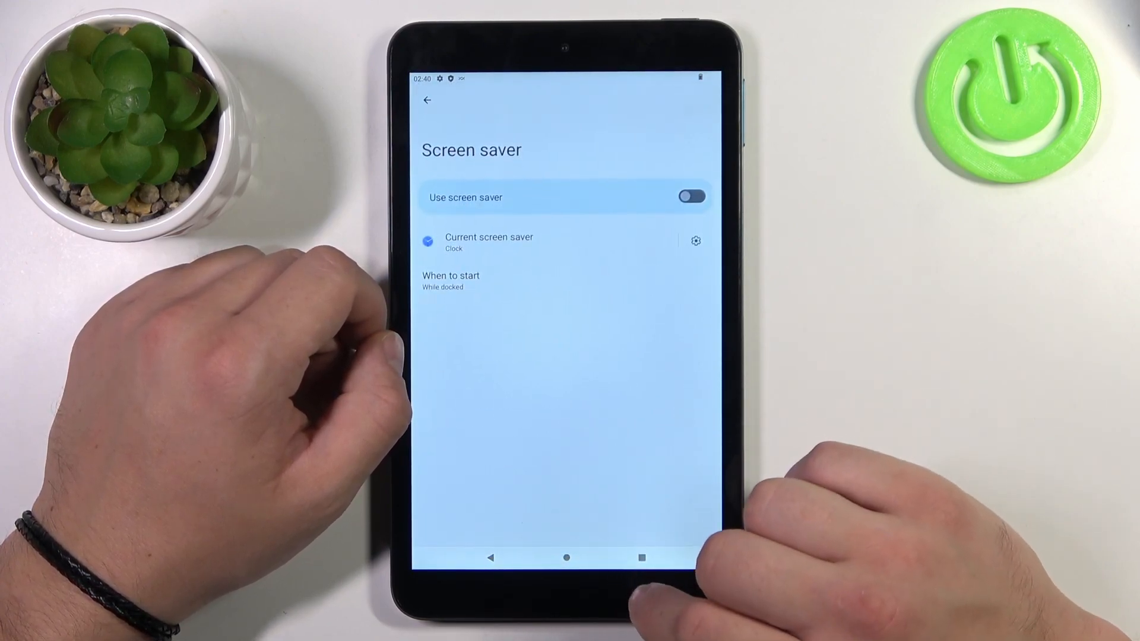
click(499, 280)
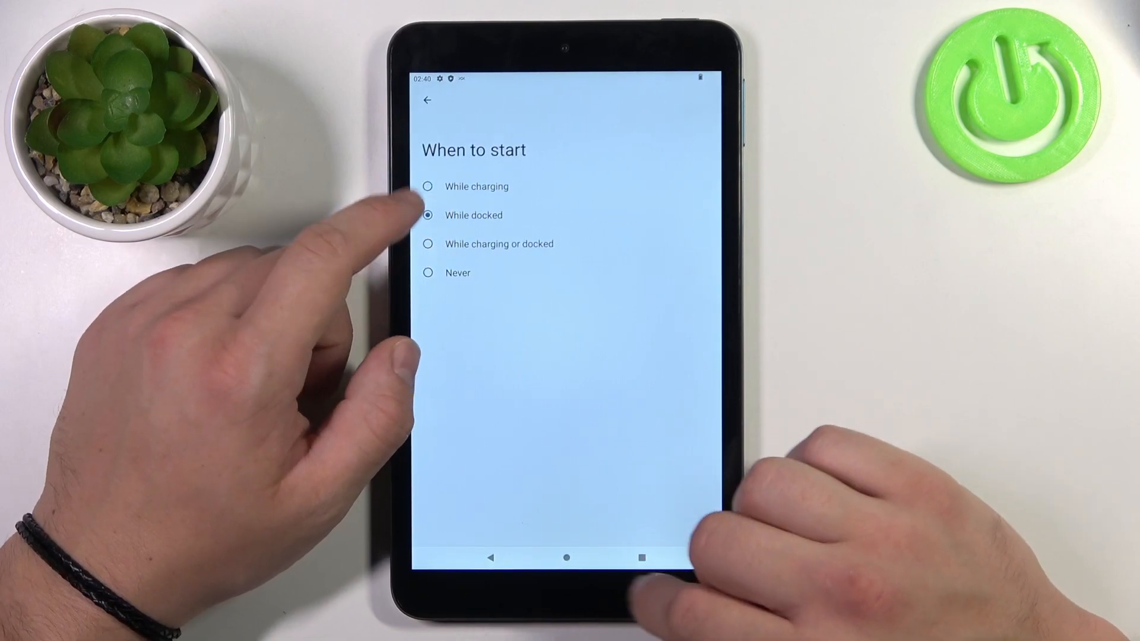
click(491, 558)
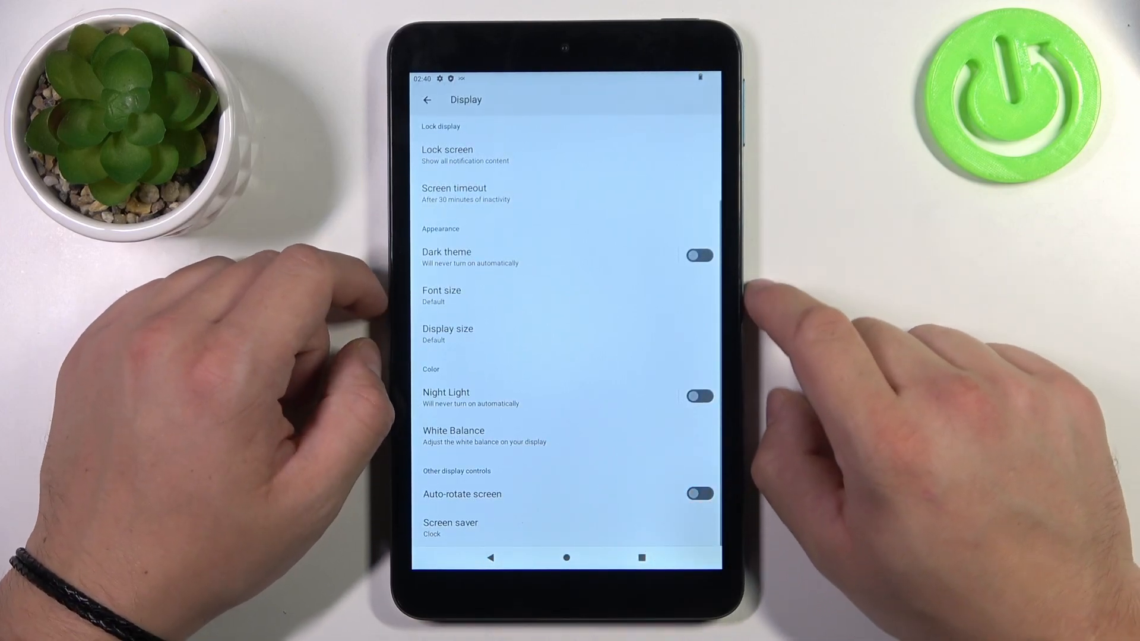